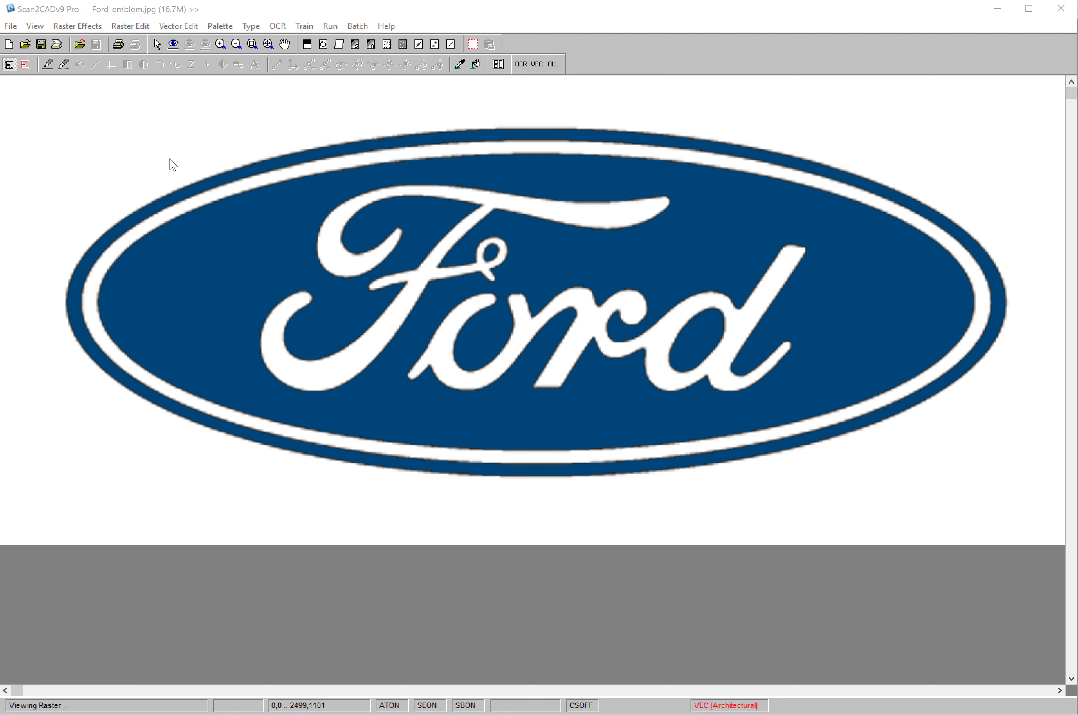
Apply a simple threshold of 169 to the Ford emblem raster to make it pure black and white.
{"action": "left_click", "coordinate": [253, 44]}
{"action": "left_click_drag", "start_coordinate": [335, 260], "coordinate": [432, 325]}
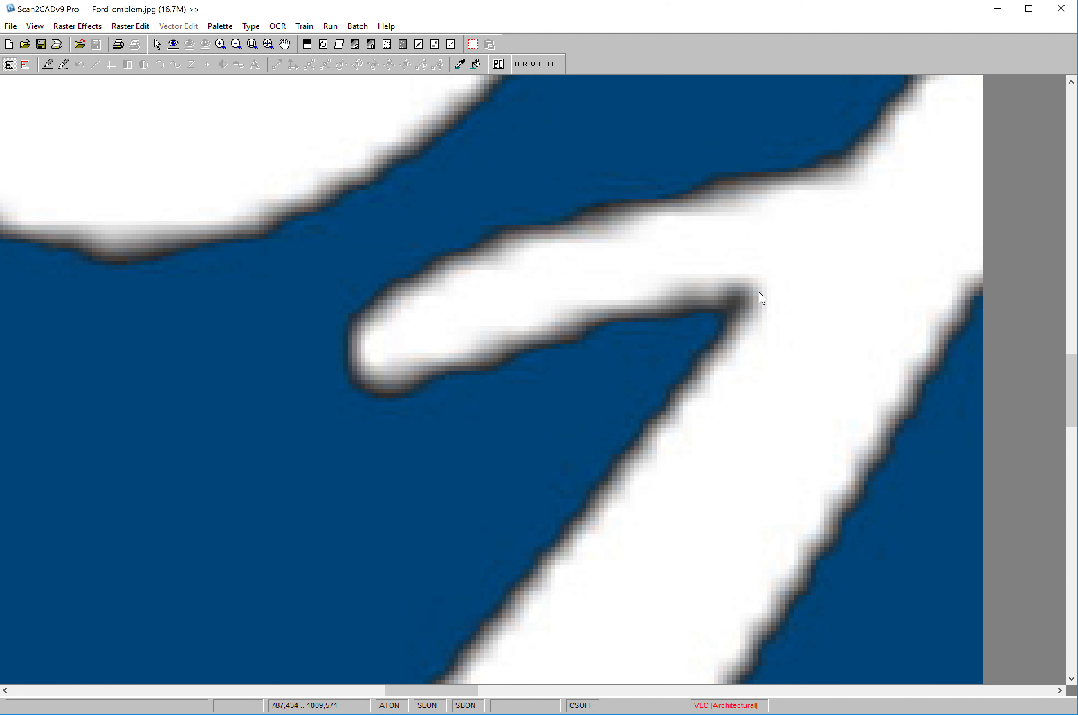
{"action": "left_click", "coordinate": [268, 45]}
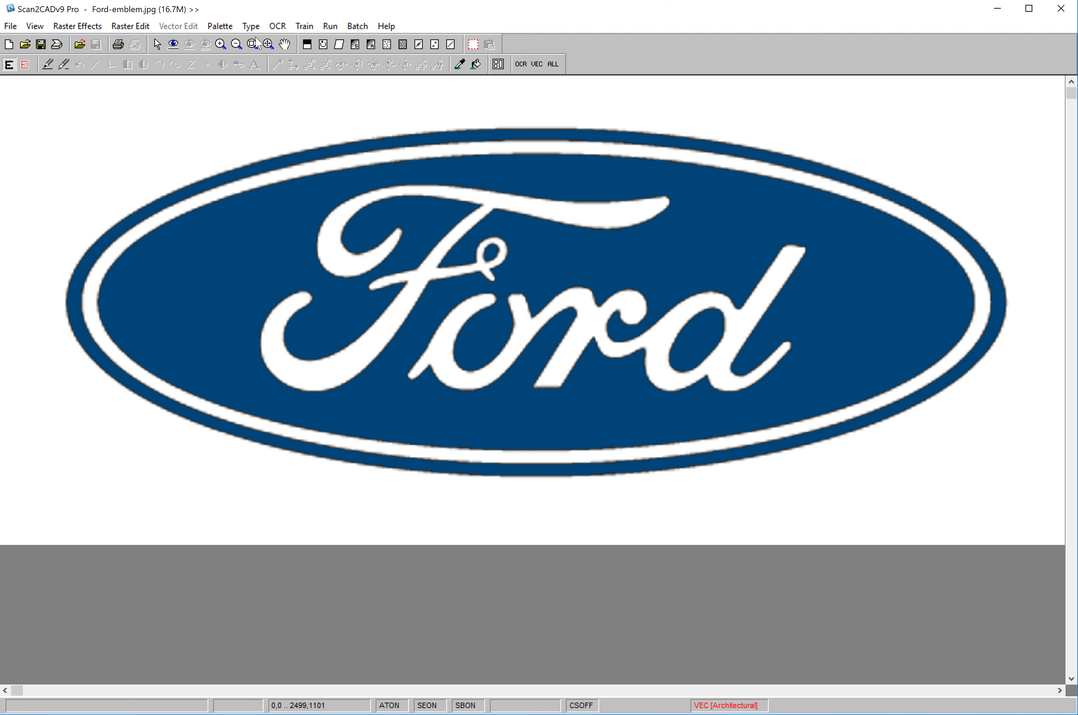
{"action": "left_click", "coordinate": [78, 25]}
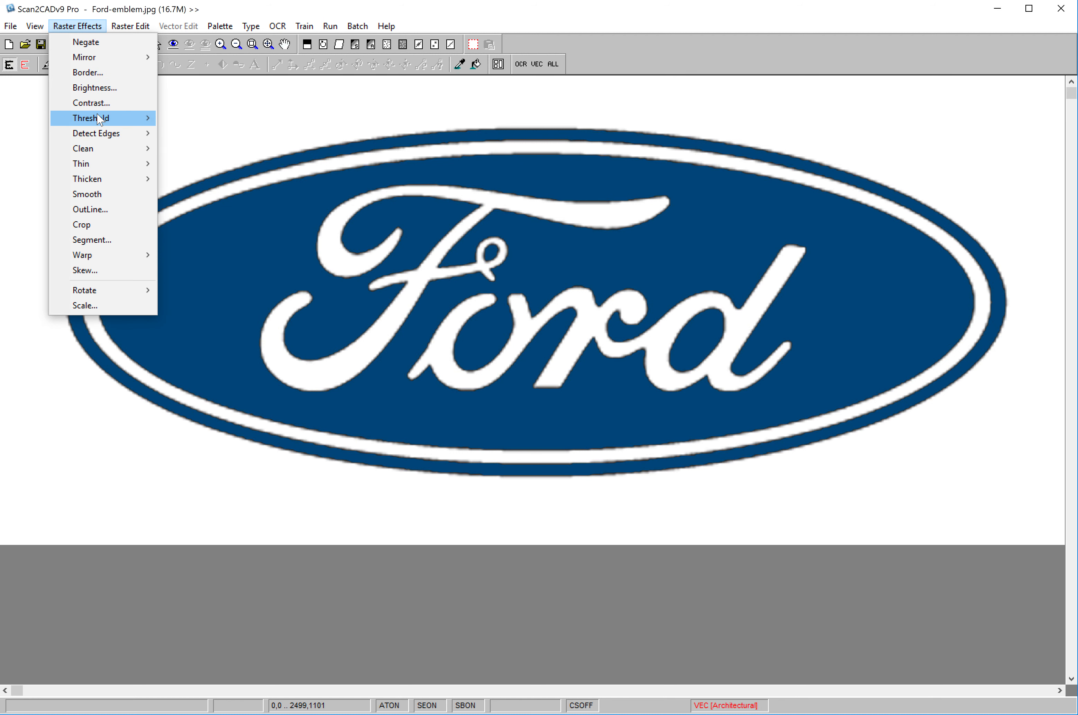
{"action": "mouse_move", "coordinate": [136, 120]}
{"action": "left_click", "coordinate": [231, 124]}
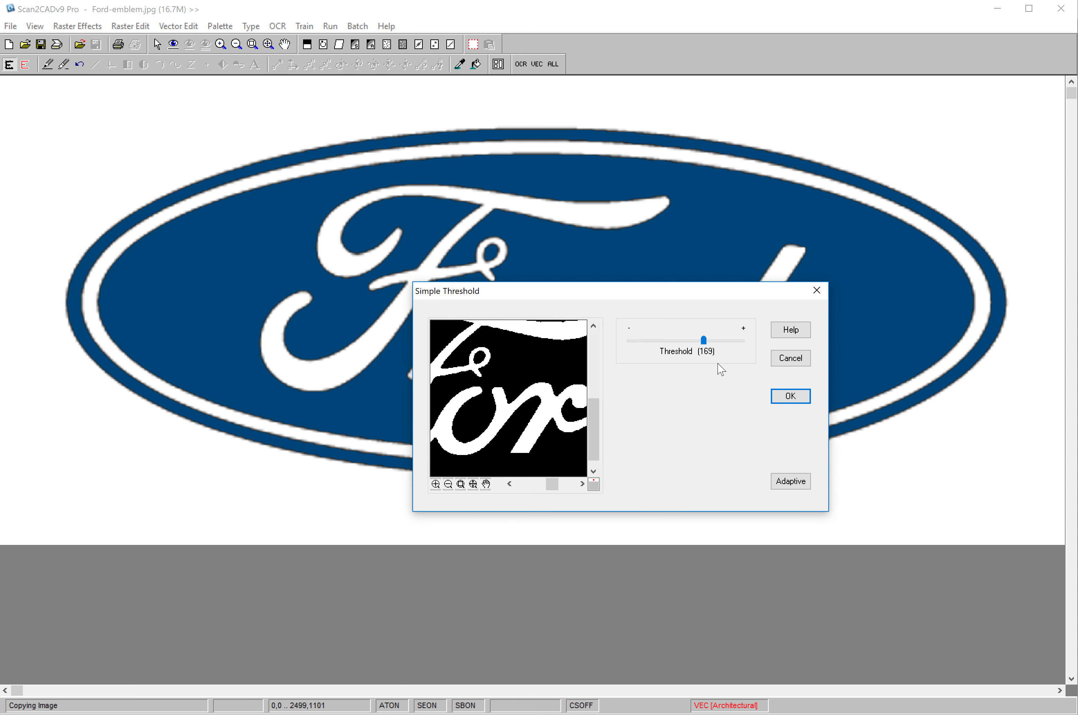
{"action": "left_click", "coordinate": [790, 396]}
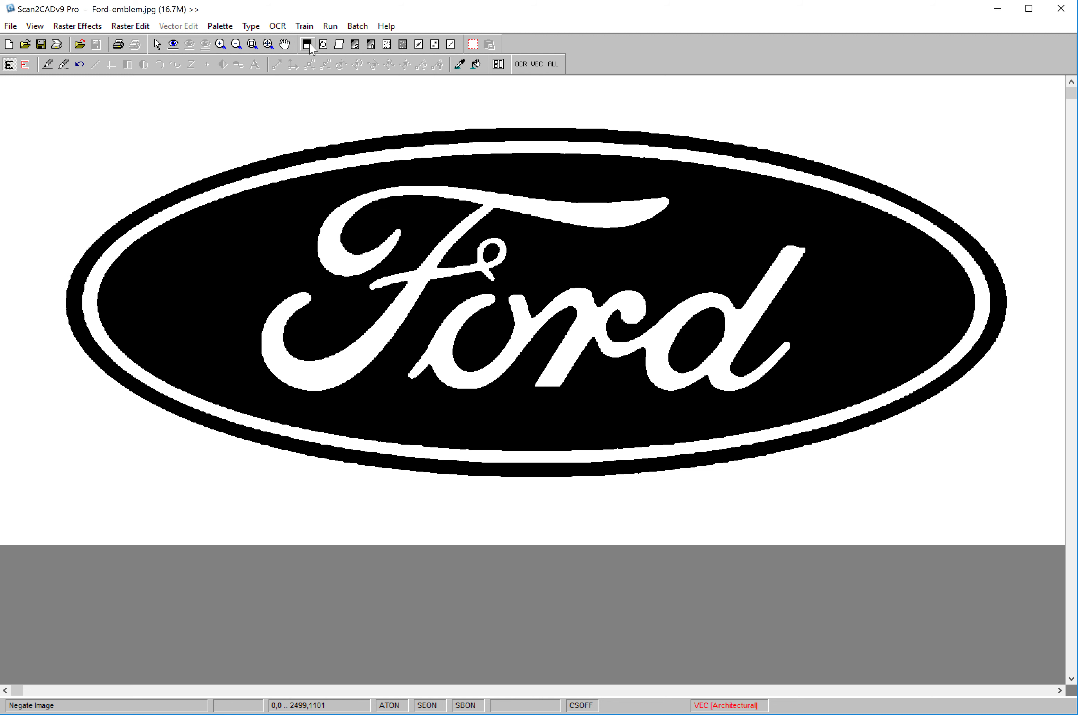
Set the vectorization type for the emblem image to Picture/Photo.
{"action": "left_click", "coordinate": [253, 28]}
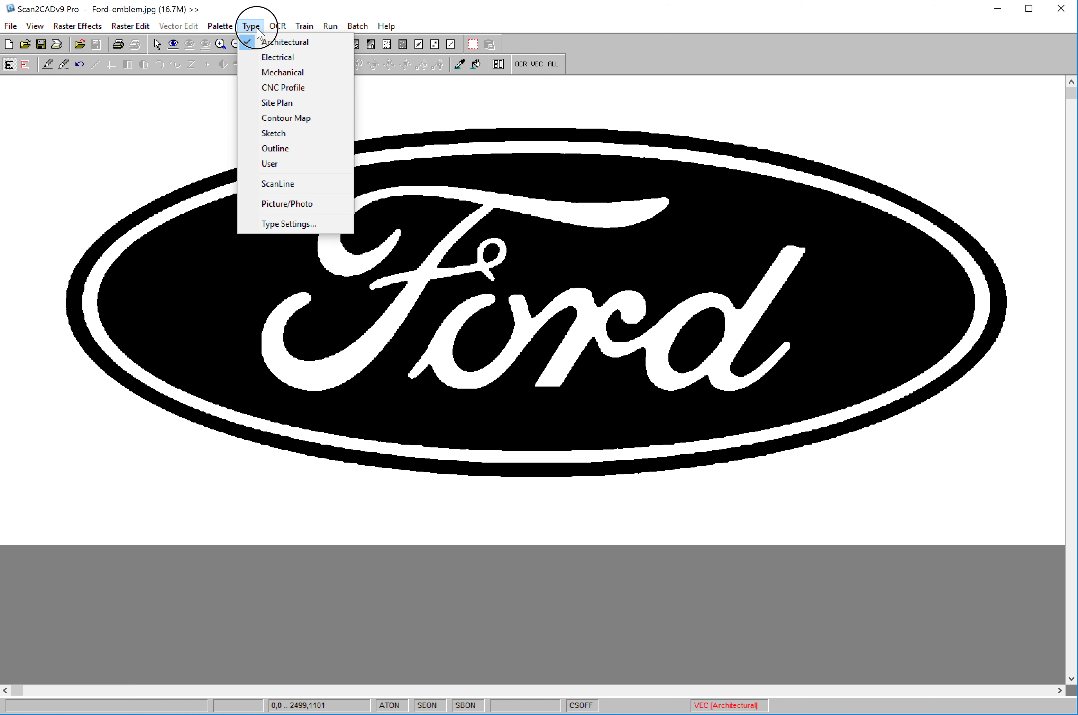
{"action": "left_click", "coordinate": [305, 206]}
{"action": "left_click", "coordinate": [251, 27]}
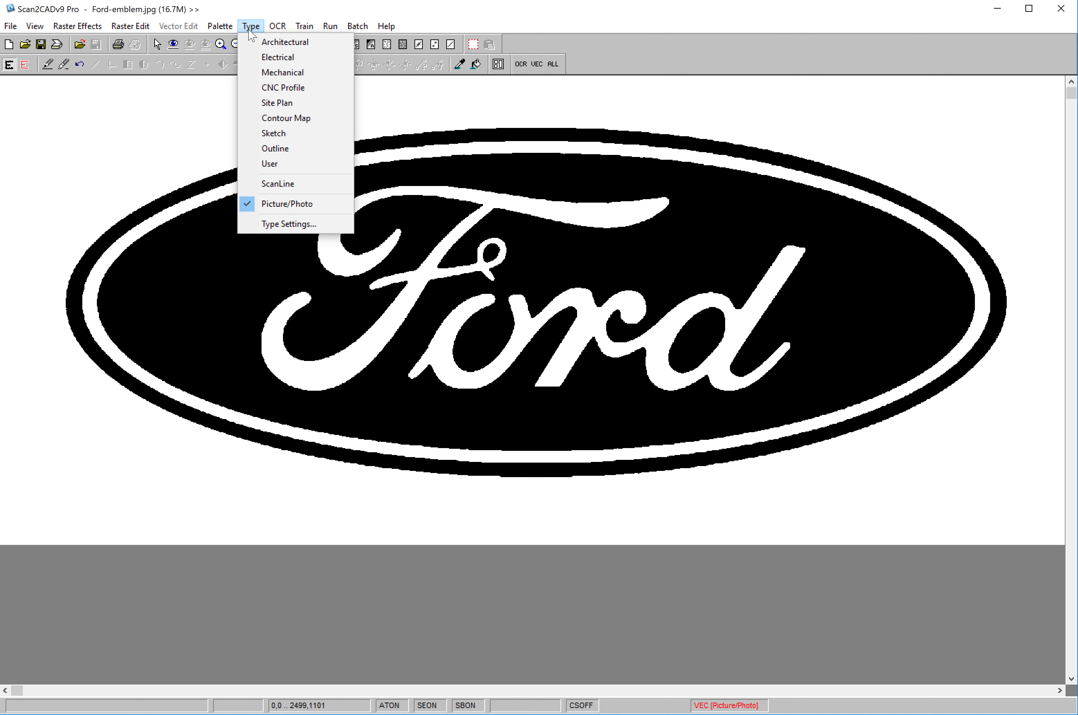
{"action": "left_click", "coordinate": [302, 204]}
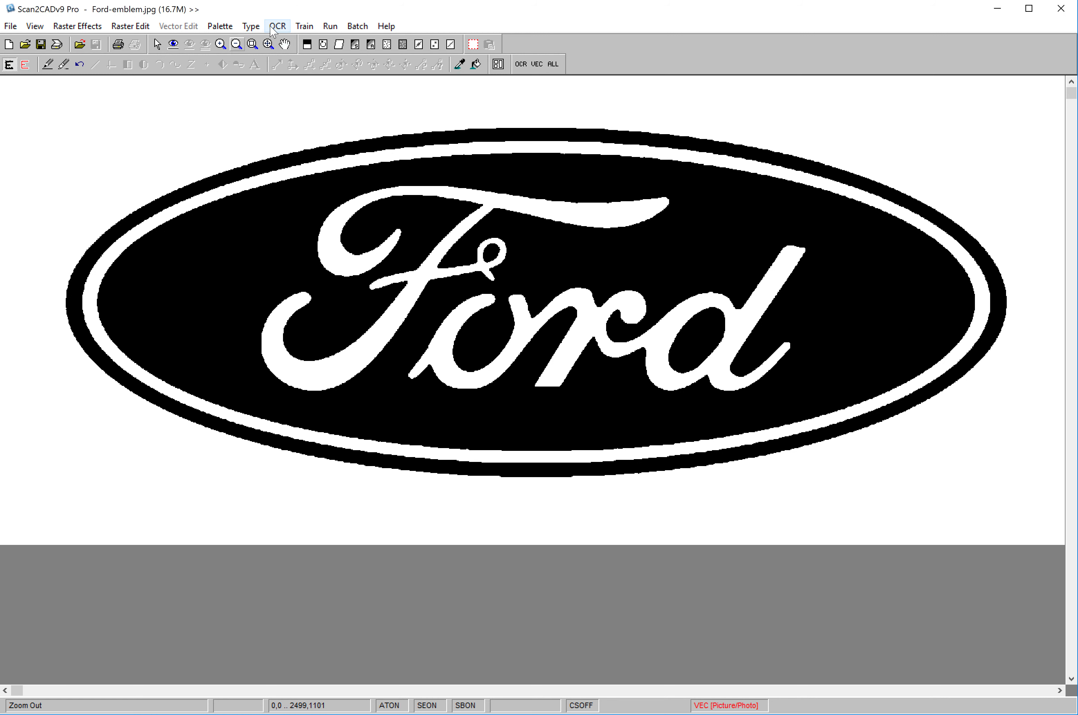
{"action": "left_click", "coordinate": [251, 26]}
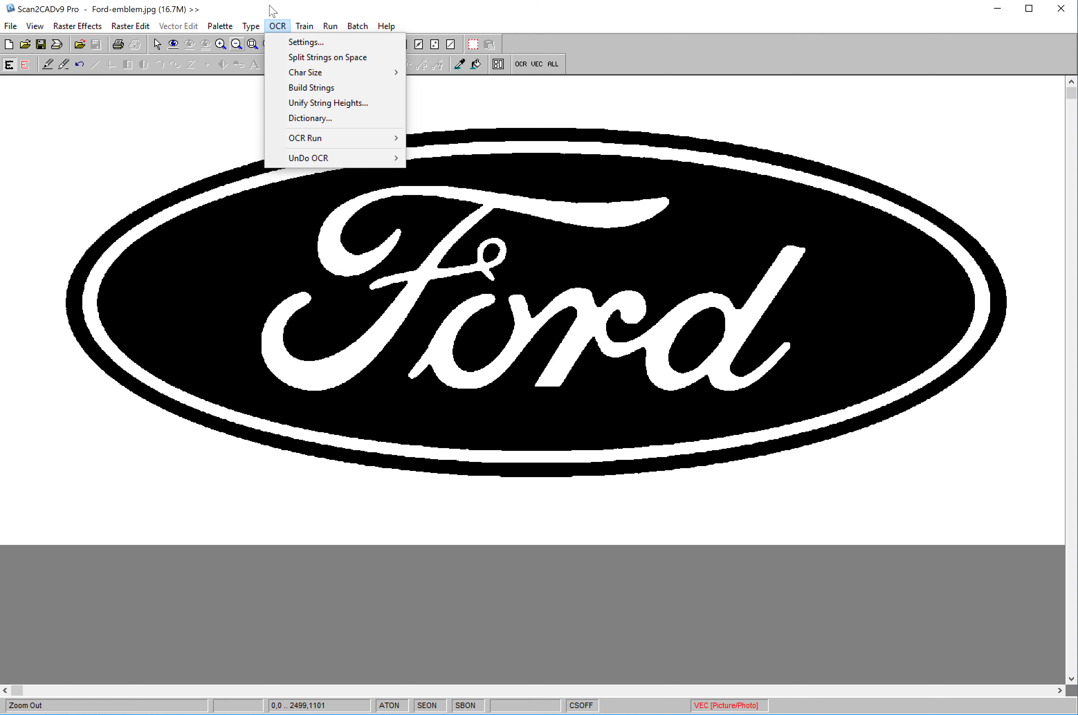
{"action": "left_click", "coordinate": [277, 26]}
Start vectorizing the emblem without segmenting colors and set the vectors definition to 16.
{"action": "left_click", "coordinate": [538, 65]}
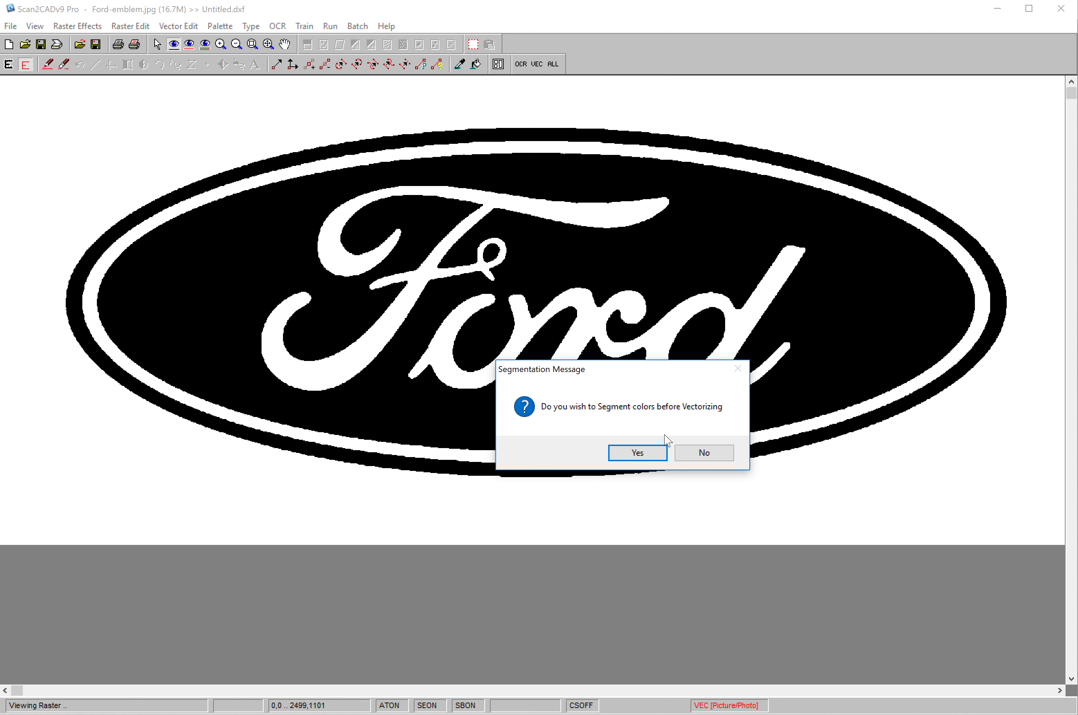
{"action": "left_click", "coordinate": [704, 455]}
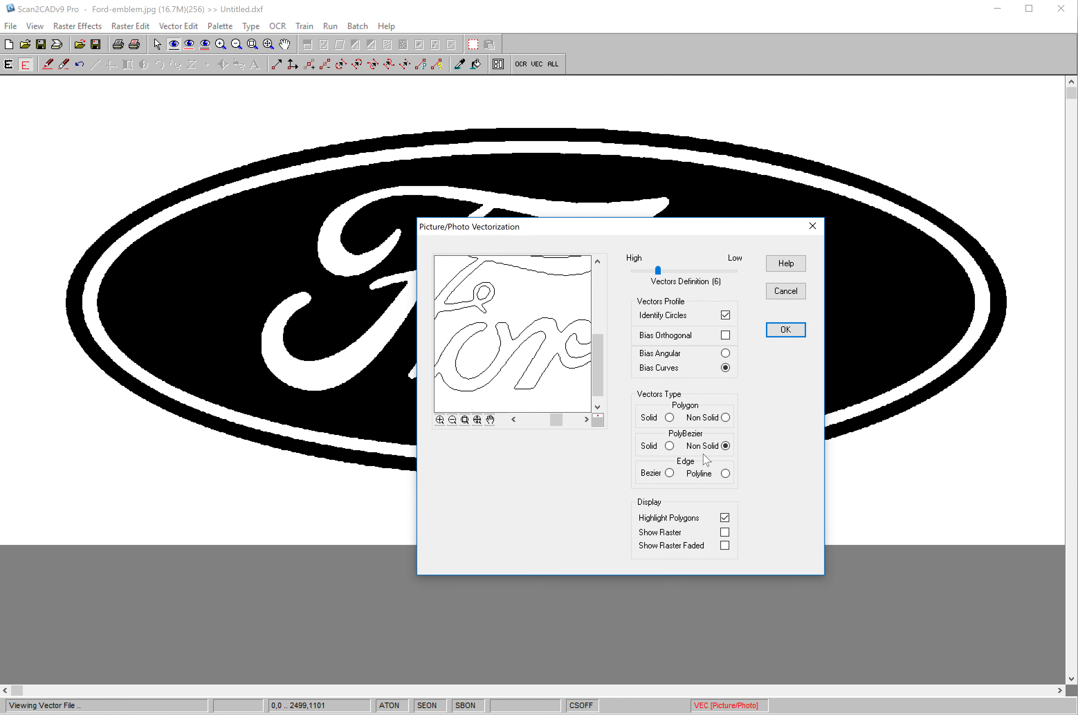
{"action": "left_click", "coordinate": [658, 270]}
{"action": "left_click_drag", "start_coordinate": [657, 270], "coordinate": [633, 270]}
{"action": "left_click", "coordinate": [440, 419]}
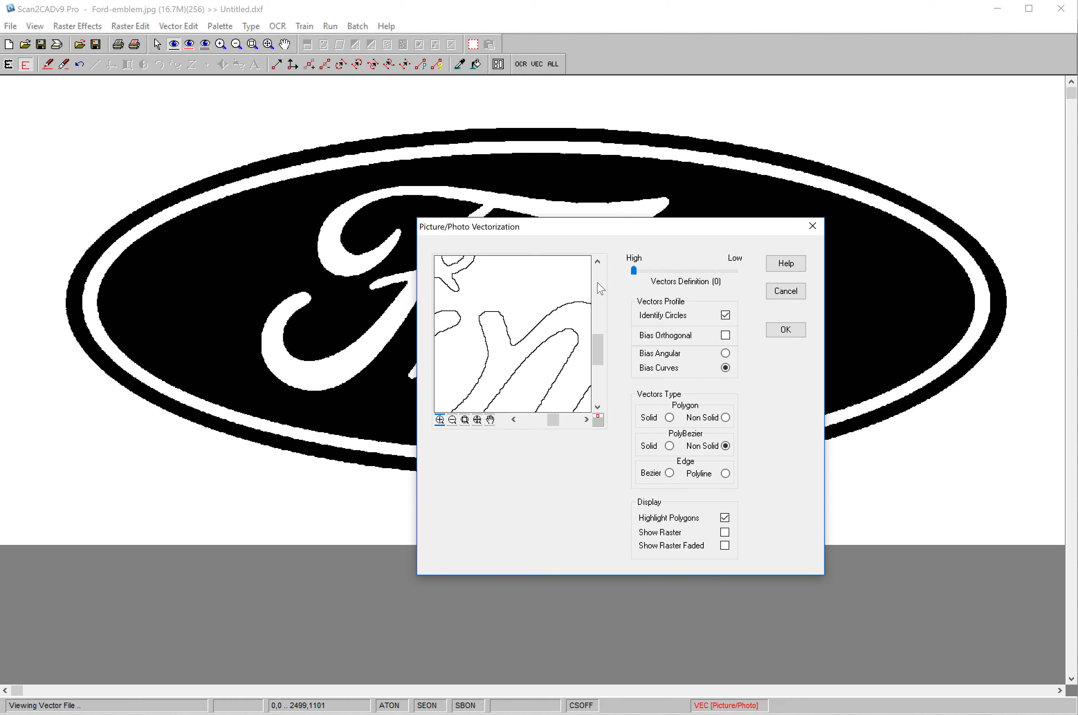
{"action": "left_click_drag", "start_coordinate": [635, 271], "coordinate": [690, 274]}
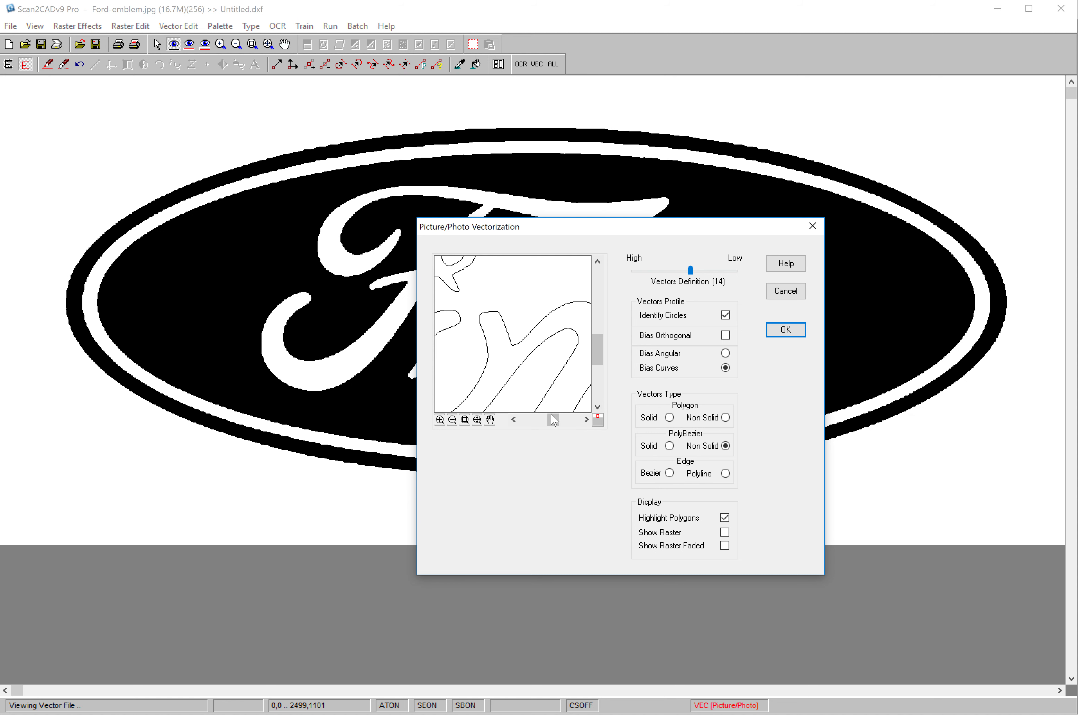
{"action": "left_click_drag", "start_coordinate": [690, 271], "coordinate": [698, 271]}
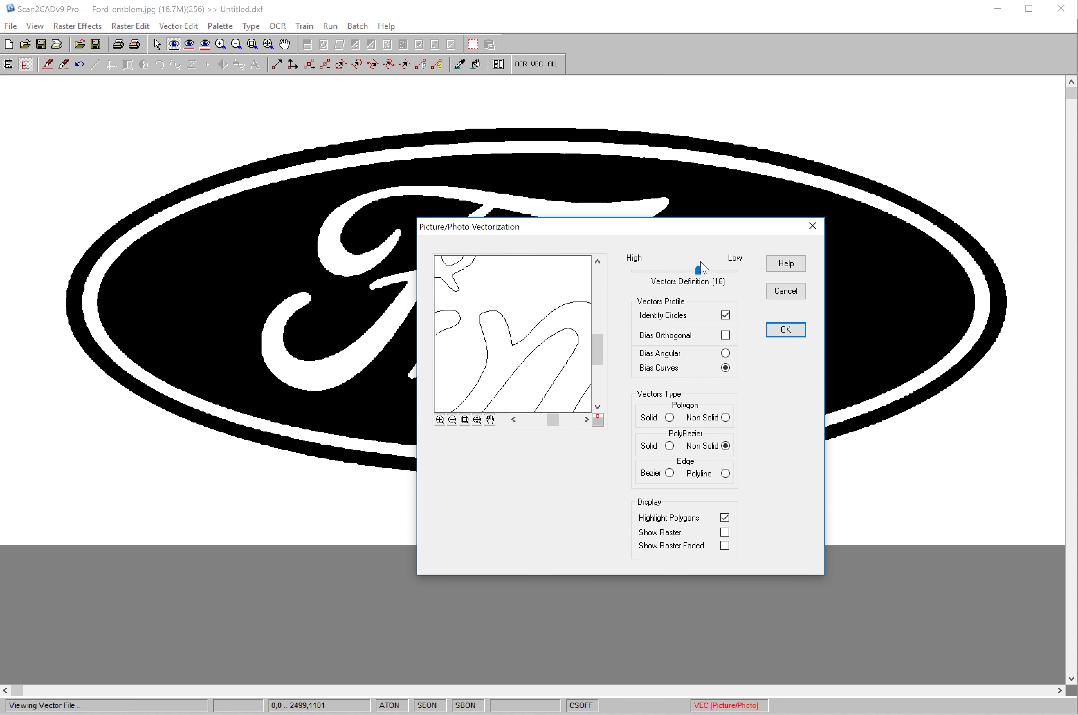
Turn off circle identification, choose the Polyline edge vector type and apply the vectorization to the emblem.
{"action": "left_click", "coordinate": [725, 314]}
{"action": "left_click", "coordinate": [725, 474]}
{"action": "left_click", "coordinate": [787, 330]}
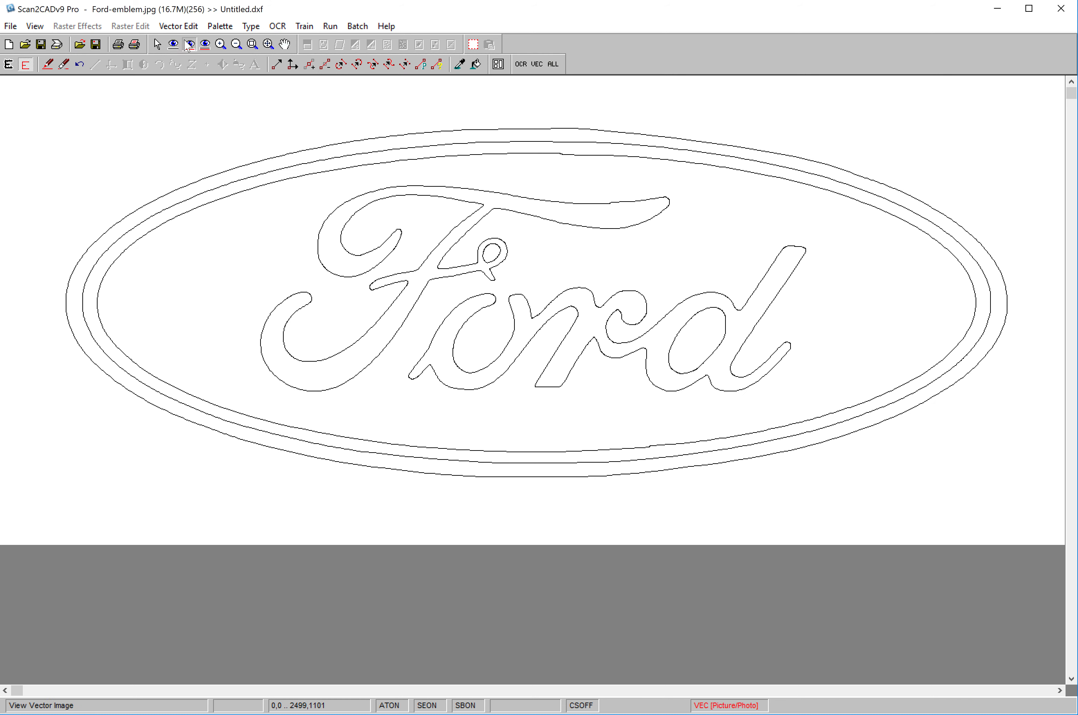
Compare the emblem's raster, vector and overlaid views, and inspect the nodes along the traced outlines.
{"action": "left_click", "coordinate": [174, 45]}
{"action": "left_click", "coordinate": [189, 45]}
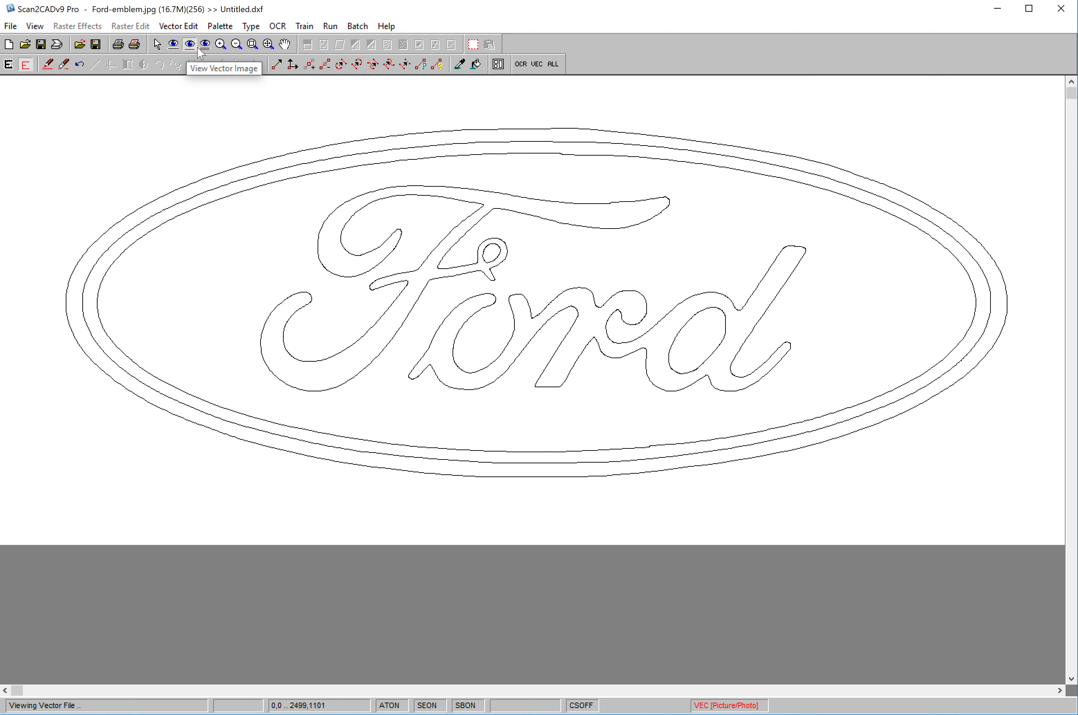
{"action": "left_click", "coordinate": [205, 45]}
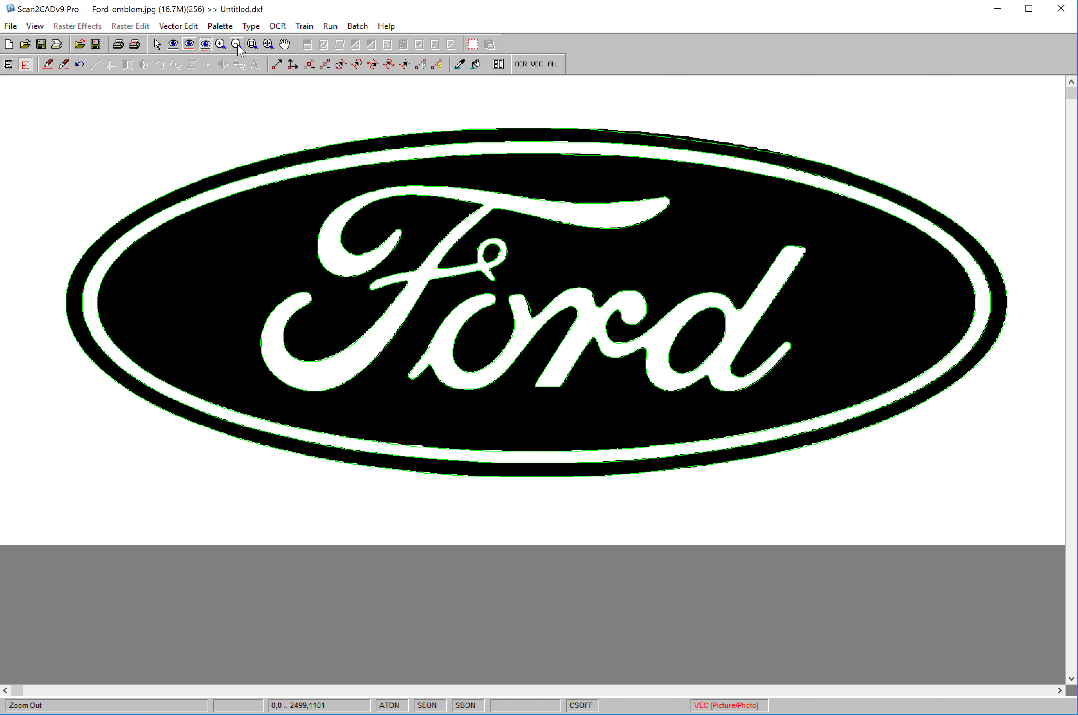
{"action": "left_click", "coordinate": [191, 47]}
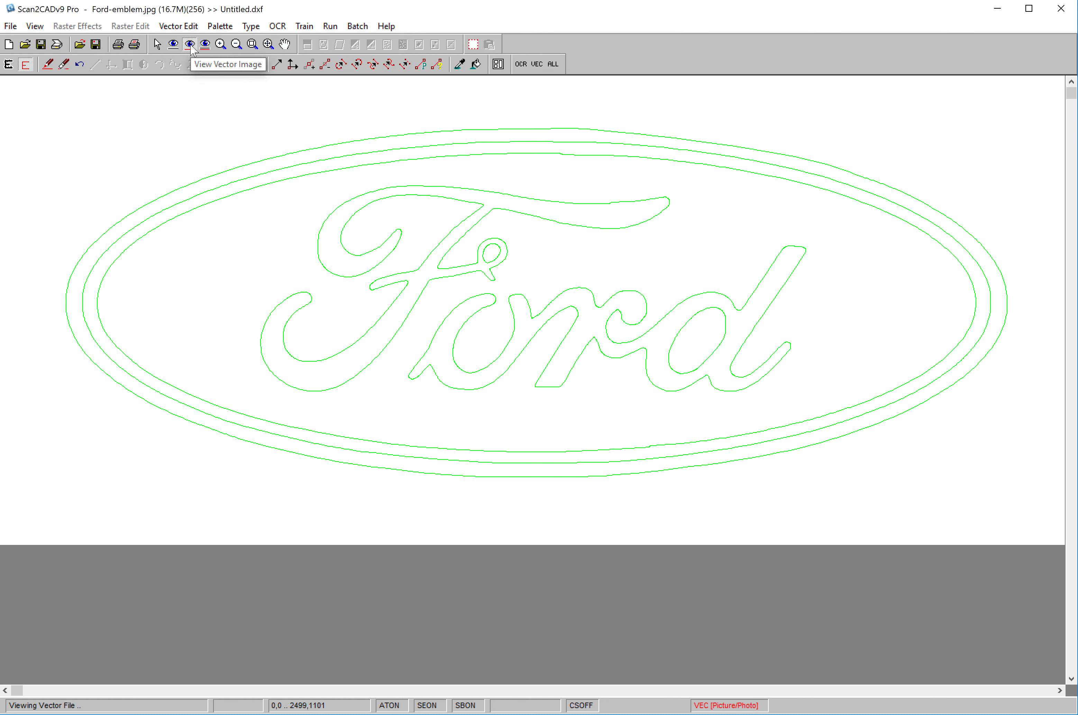
{"action": "left_click", "coordinate": [277, 64]}
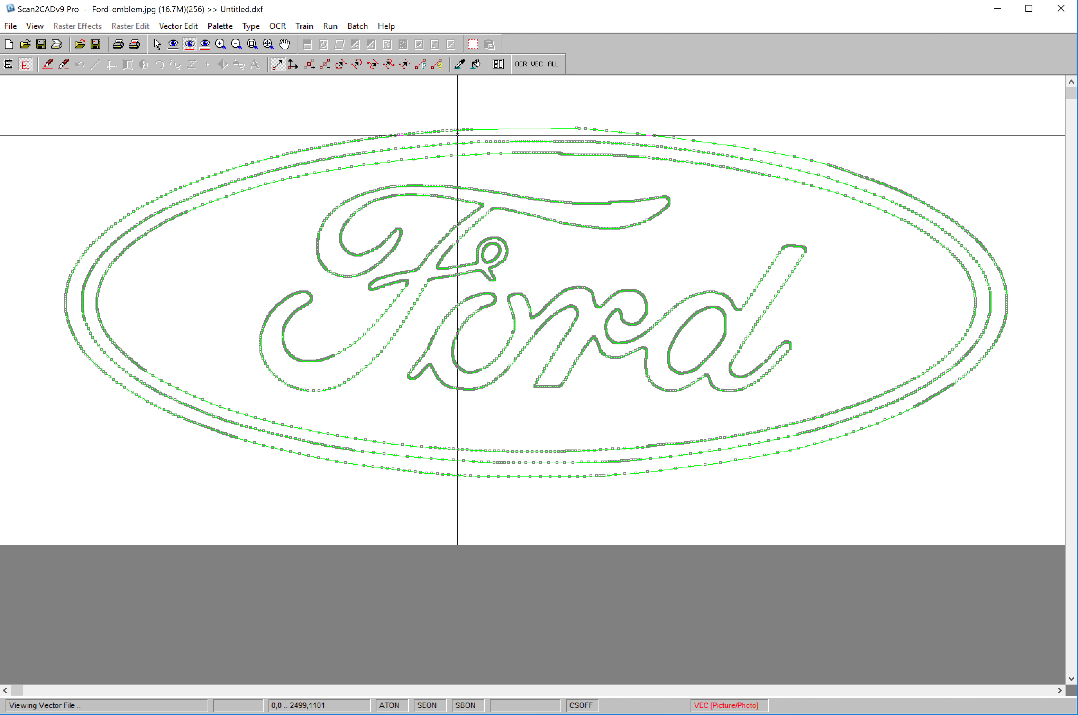
{"action": "key", "text": "Escape"}
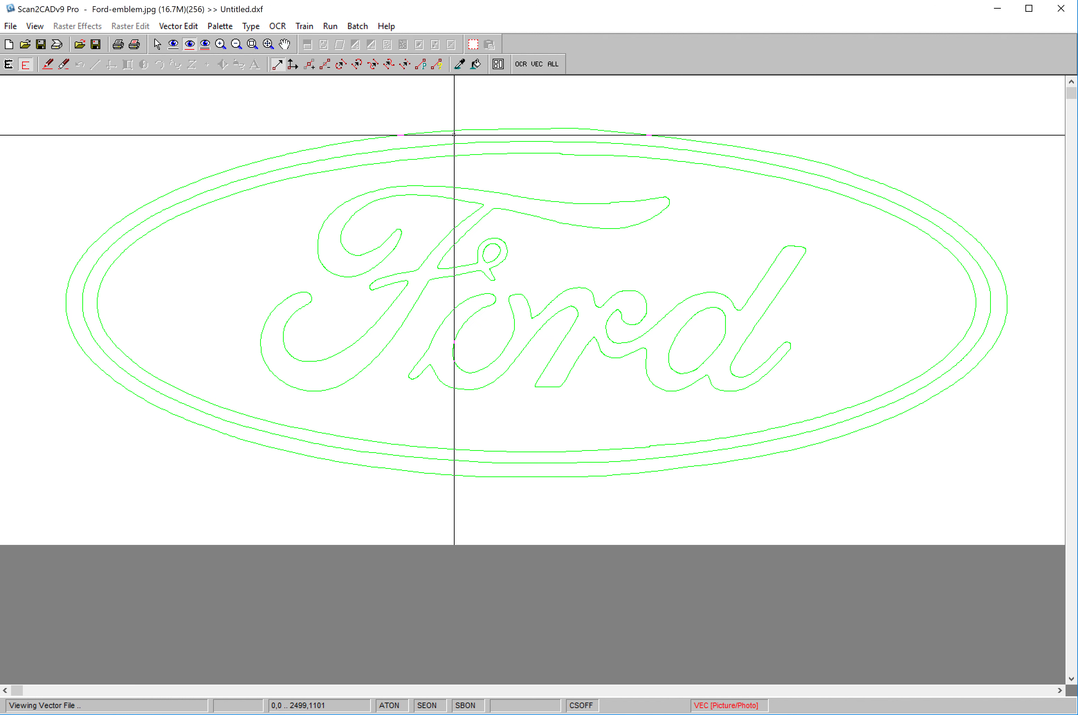
Review the G-code Bezier, arc rotation and Z options in the CNC export settings.
{"action": "left_click", "coordinate": [10, 27]}
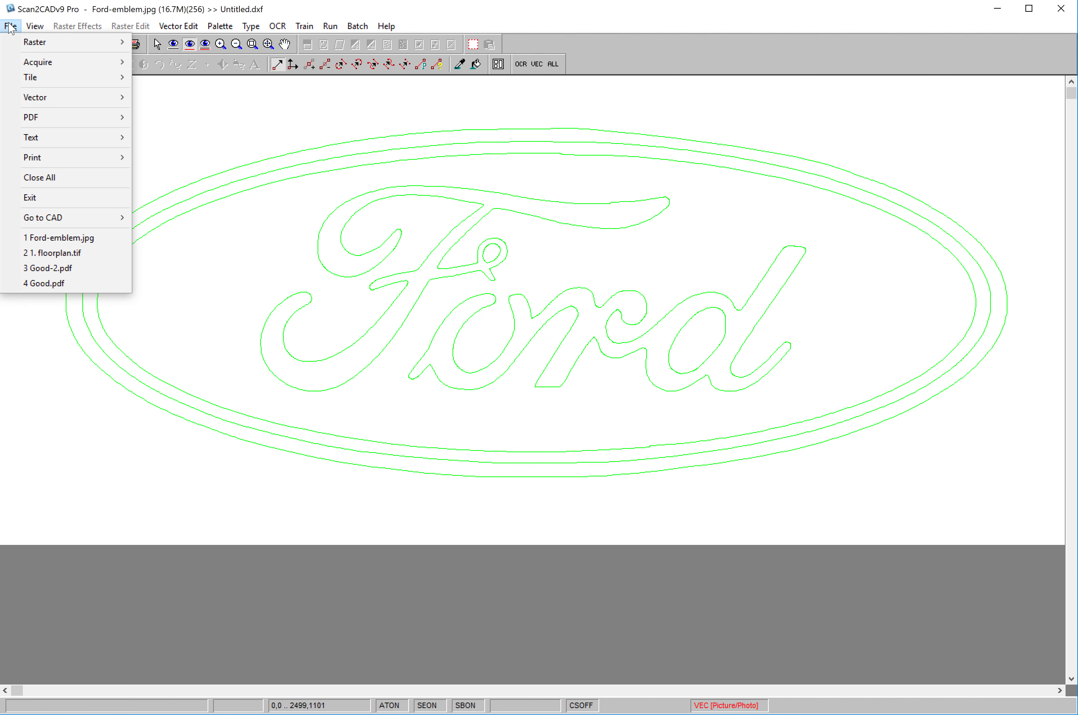
{"action": "mouse_move", "coordinate": [55, 99]}
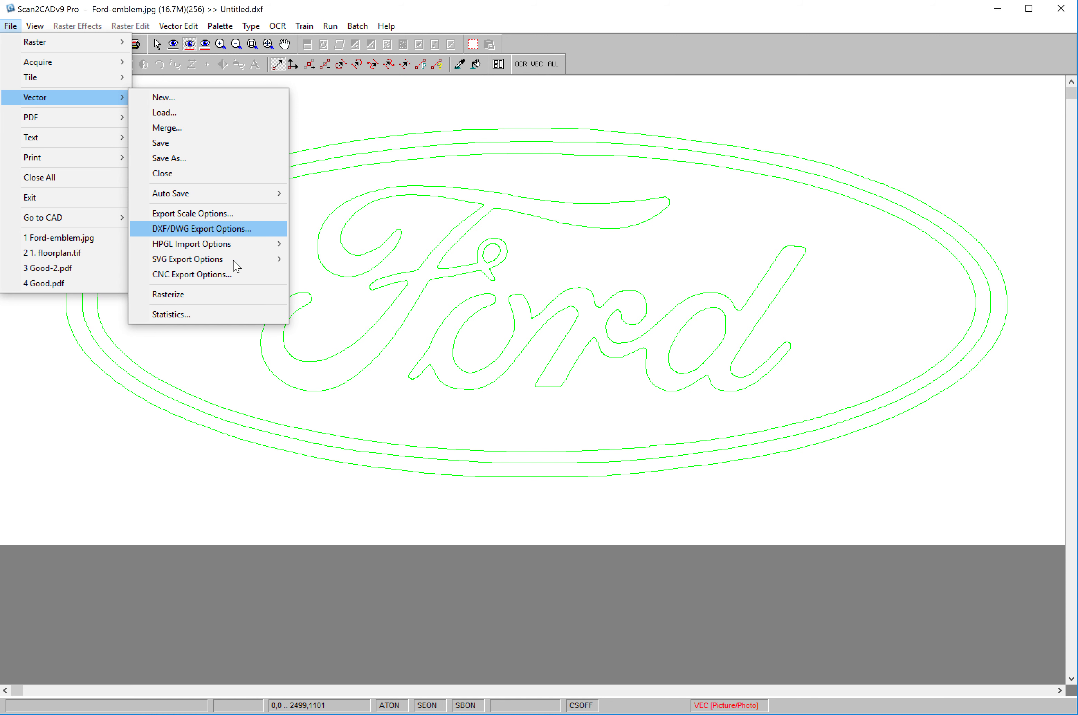
{"action": "left_click", "coordinate": [237, 275]}
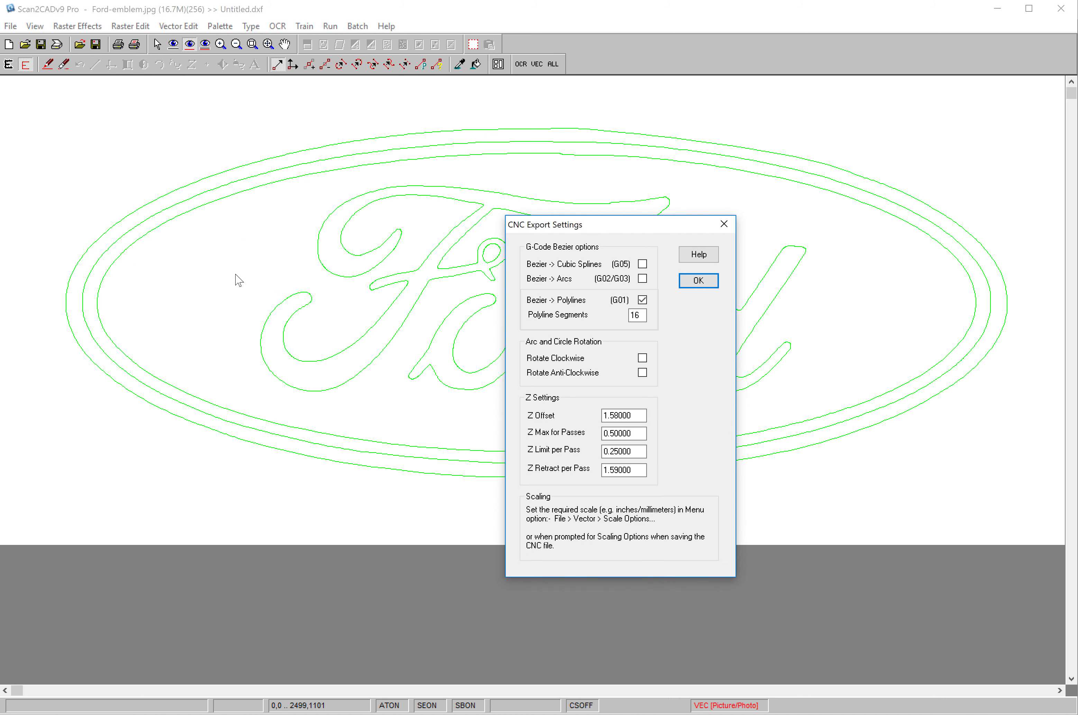
{"action": "left_click_drag", "start_coordinate": [685, 228], "coordinate": [794, 102]}
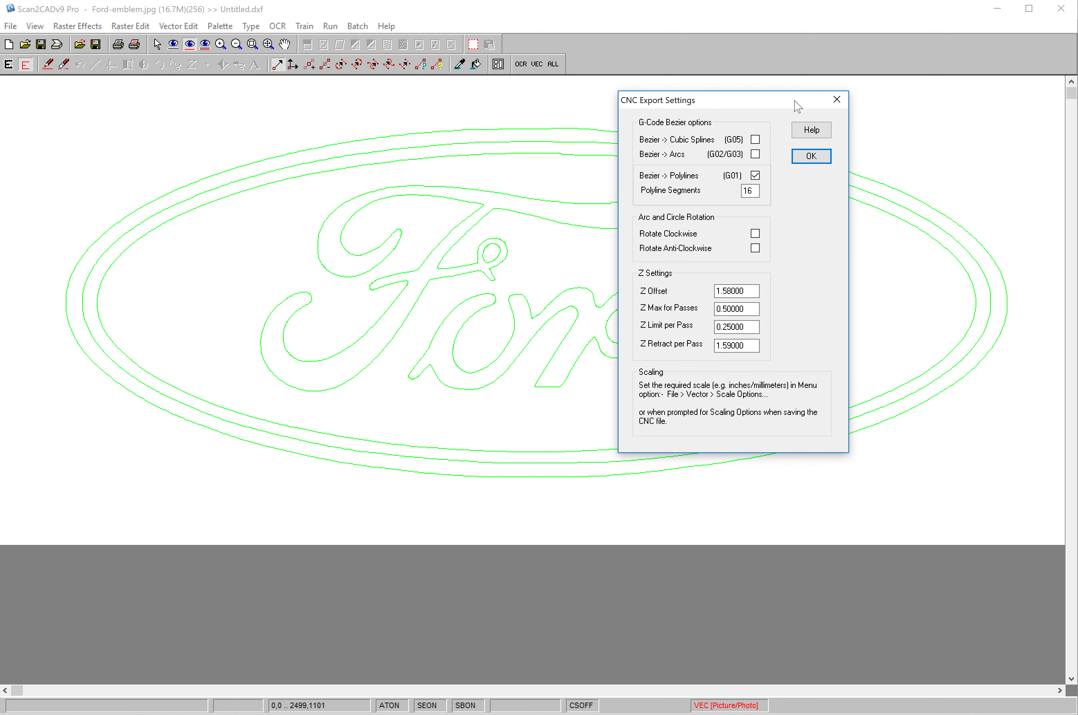
{"action": "left_click", "coordinate": [837, 99]}
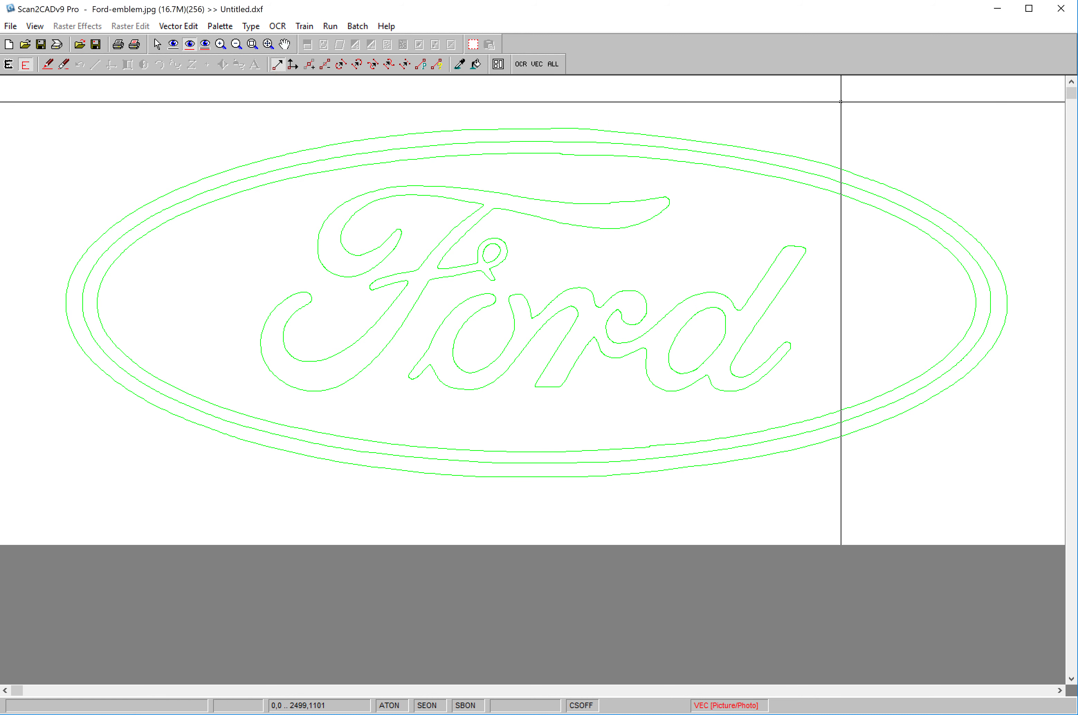